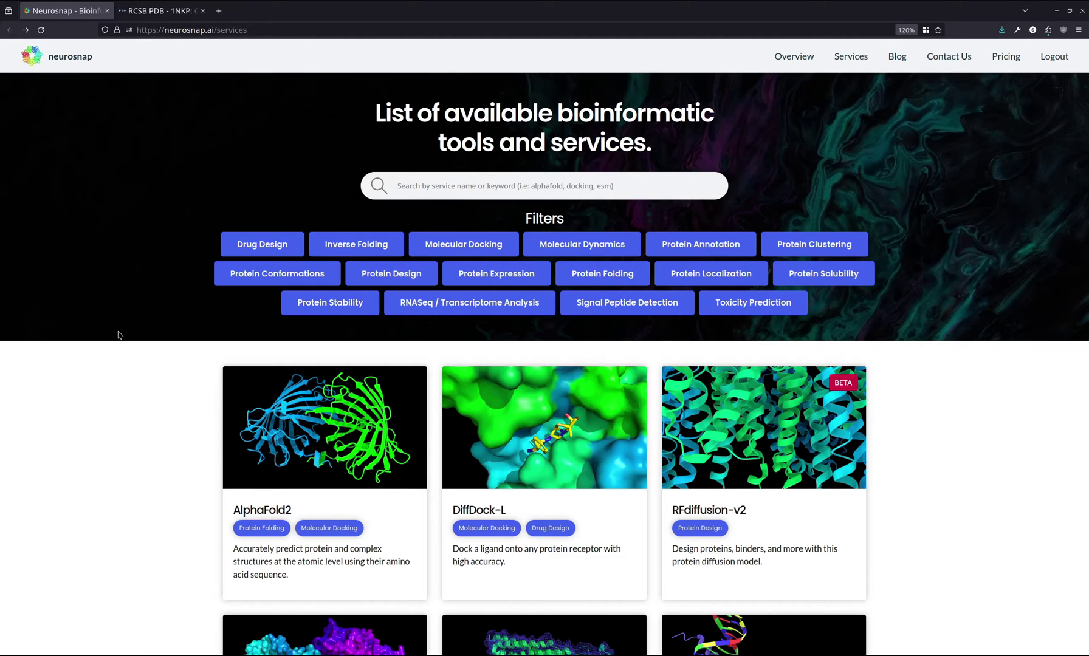
Step: Scroll through the Neurosnap services catalogue to find the RoseTTAFold All-Atom card
scroll(115, 331, down, 2)
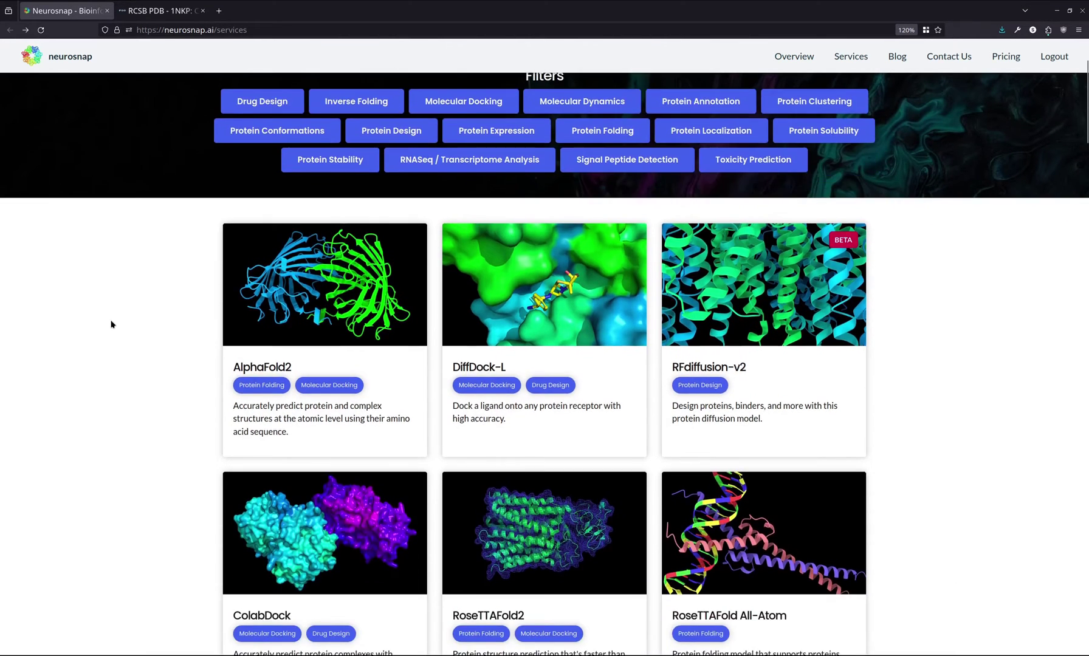
scroll(111, 324, down, 2)
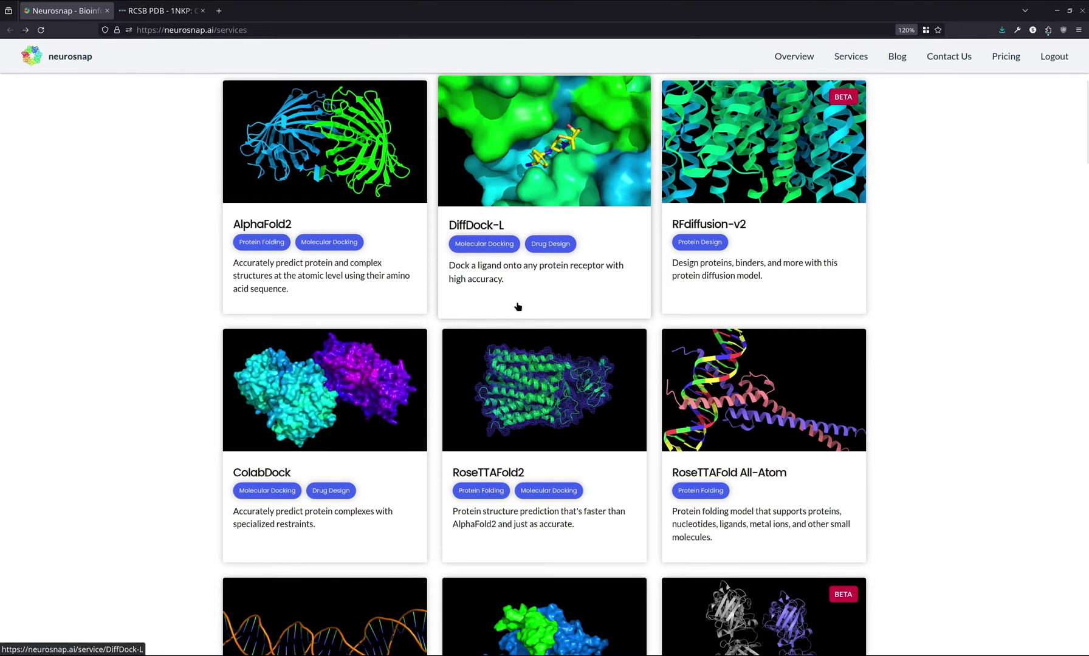
Step: Open the RoseTTAFold All-Atom service page, then view the RCSB PDB 1NKP entry
click(839, 389)
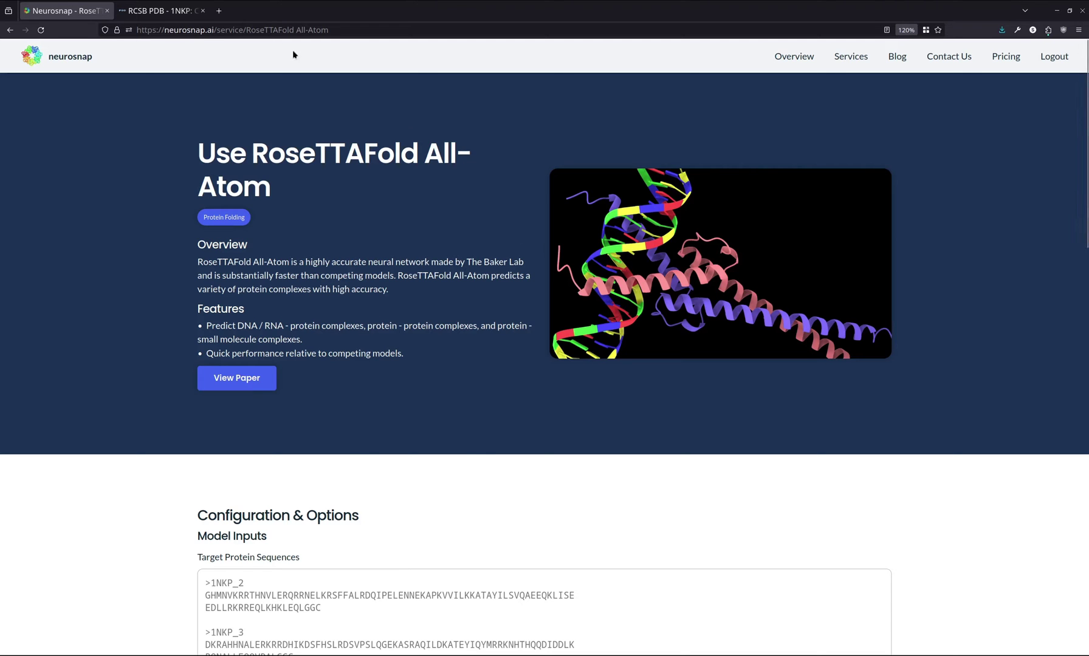
click(159, 10)
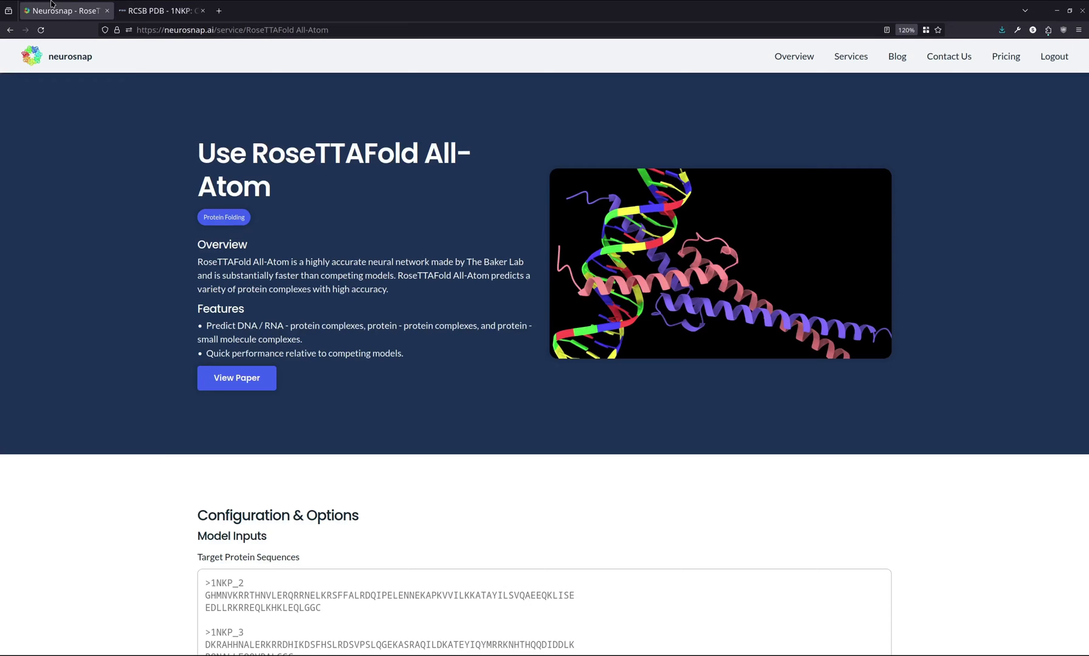
Step: Replace the Target Protein Sequences with the pasted Myc and Max FASTA entries
click(64, 11)
scroll(146, 486, down, 4)
click(202, 371)
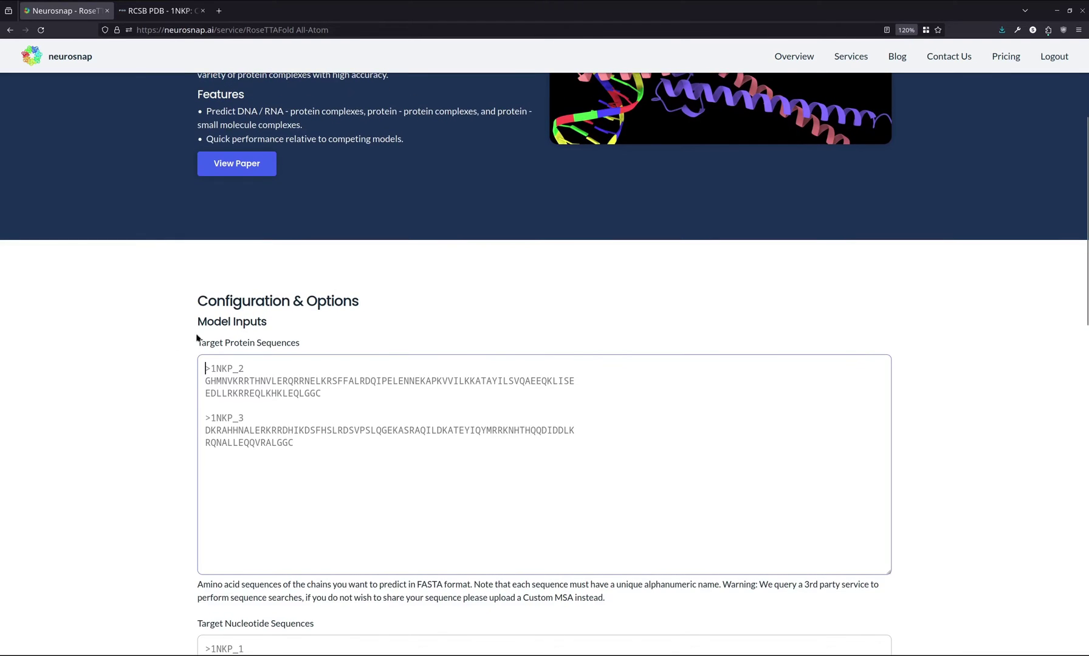
scroll(175, 323, down, 1)
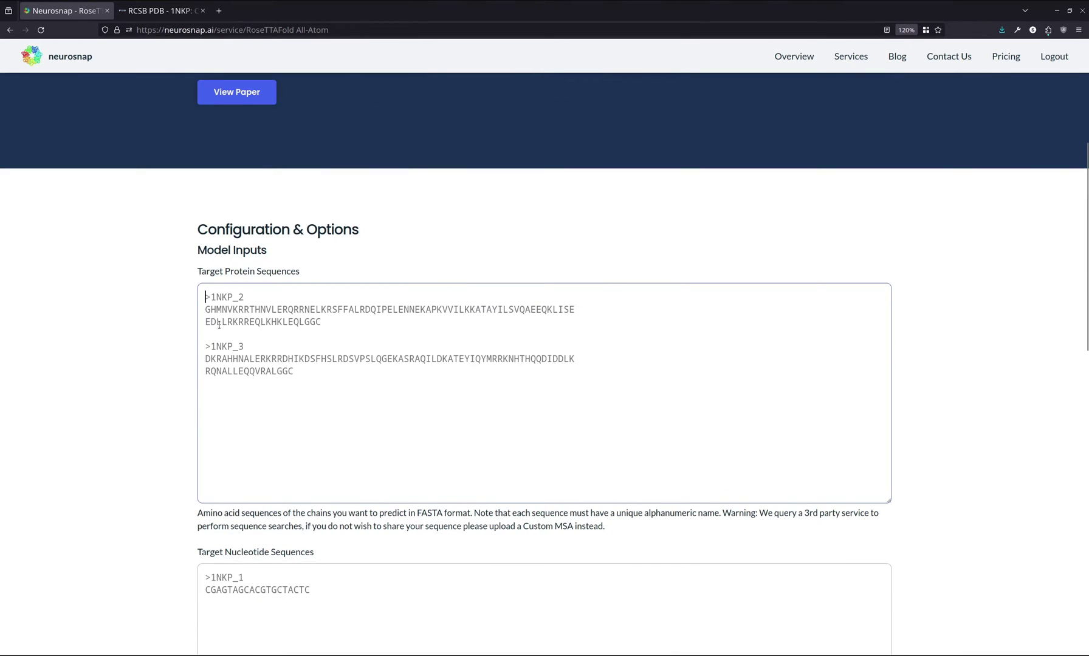
key(ctrl+a)
text(>1NKP_2_Myc_proto-oncogene_protein_Homo_sapiens GHMNVKRRTHNVLERQRRNELKRSFFALRDQIPELENNEKAPKVVILKKATAYILSVQAEEQKLISEEDLLRKRREQLKHKLEQLGGC >1NKP_3_Max_protein_Homo_sapiens DKRAHHNALERKRRDHIKDSFHSLRDSVPSLQGEKASRAQILDKATEYIQYMRRKNHTHQQDIDDLKRQNALLEQQVRALGGC)
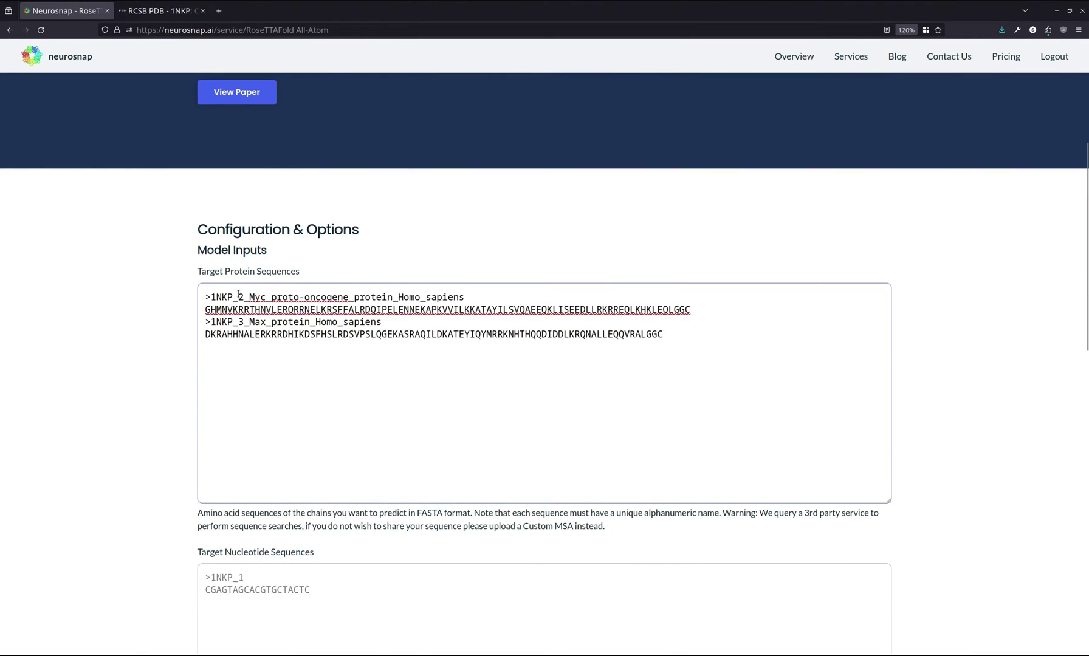
triple_click(252, 310)
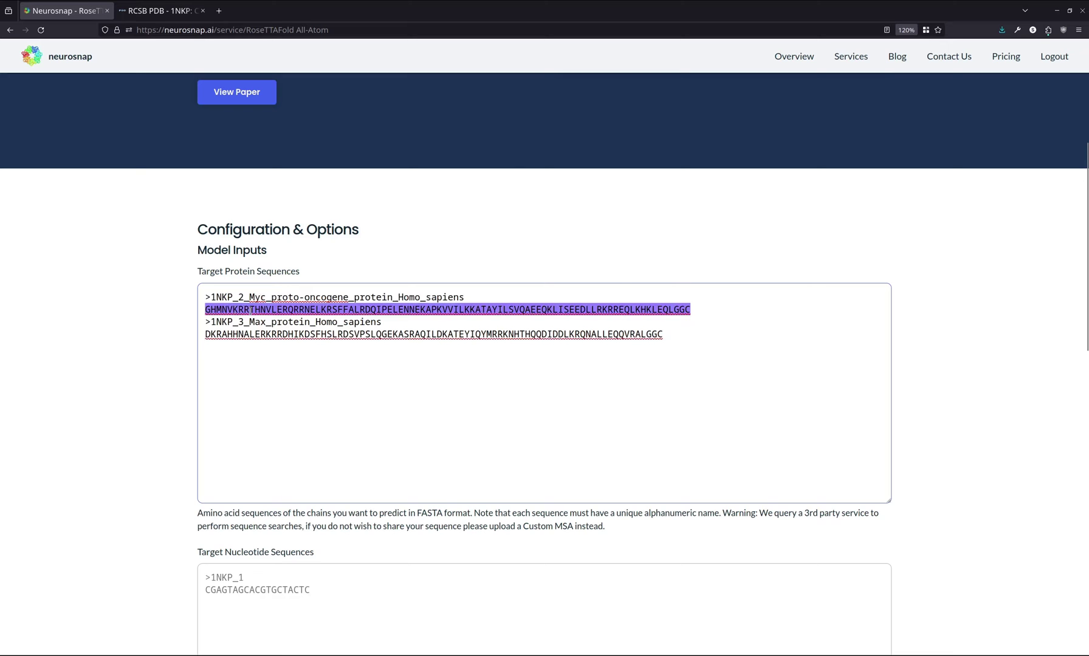
click(250, 321)
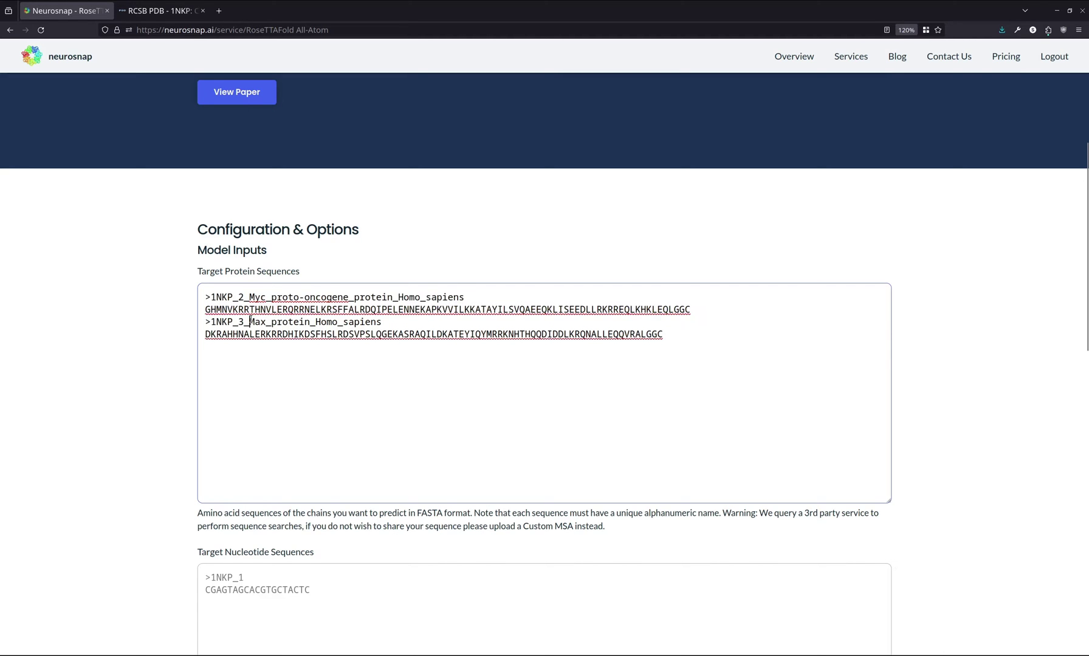
triple_click(246, 334)
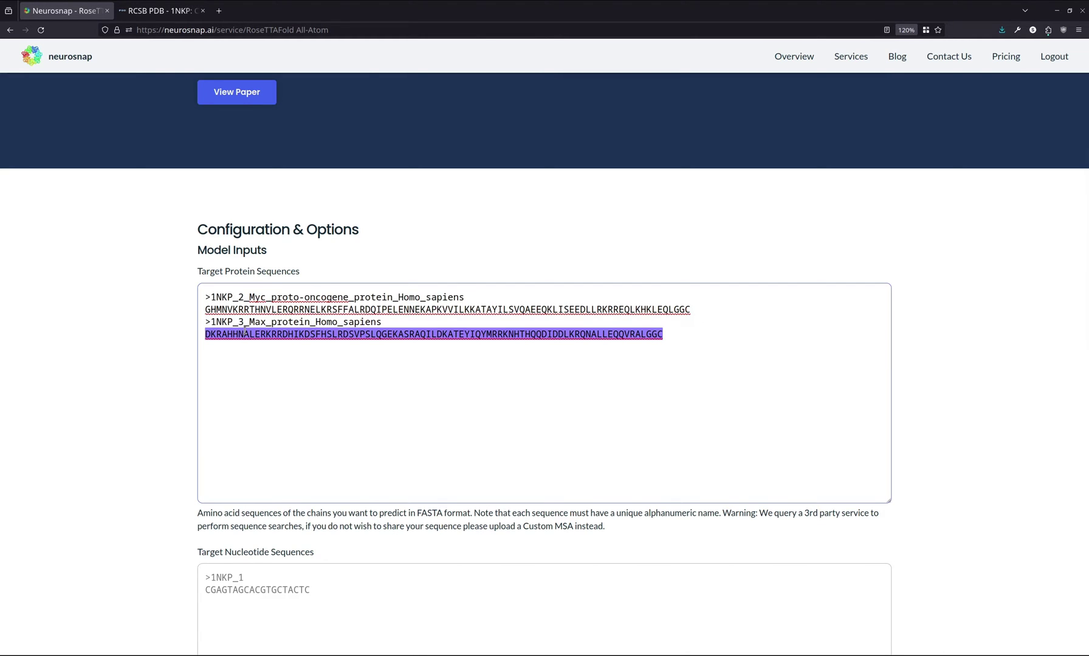
scroll(153, 321, down, 5)
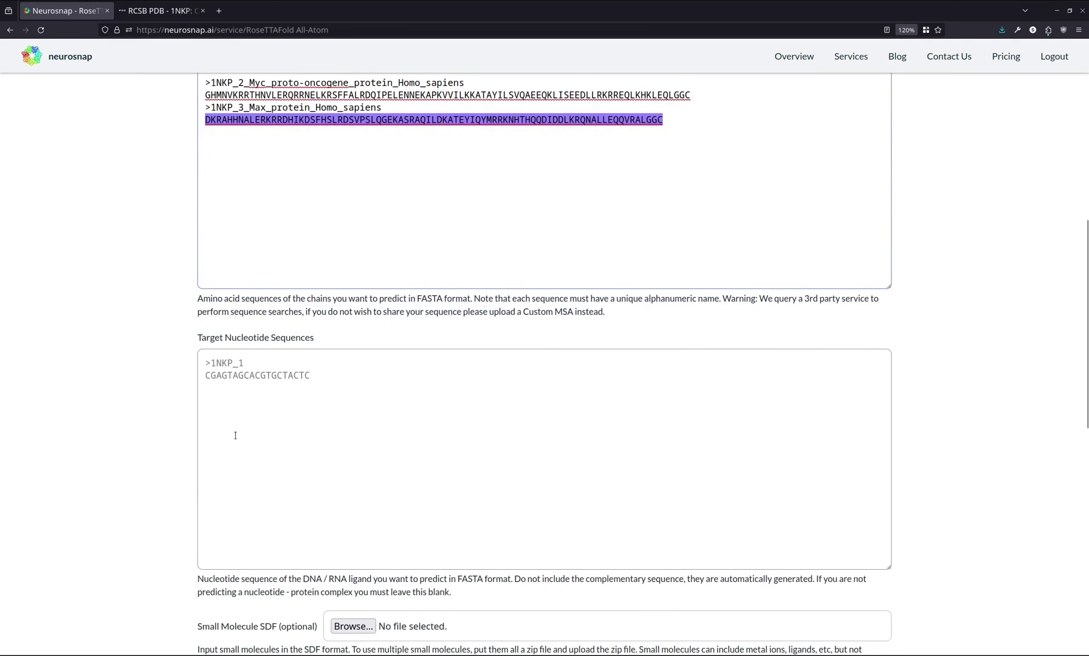
Step: Paste the 1NKP_1_DNA sequence CGAGTAGCACGTGCTACTC into Target Nucleotide Sequences
click(235, 435)
click(194, 113)
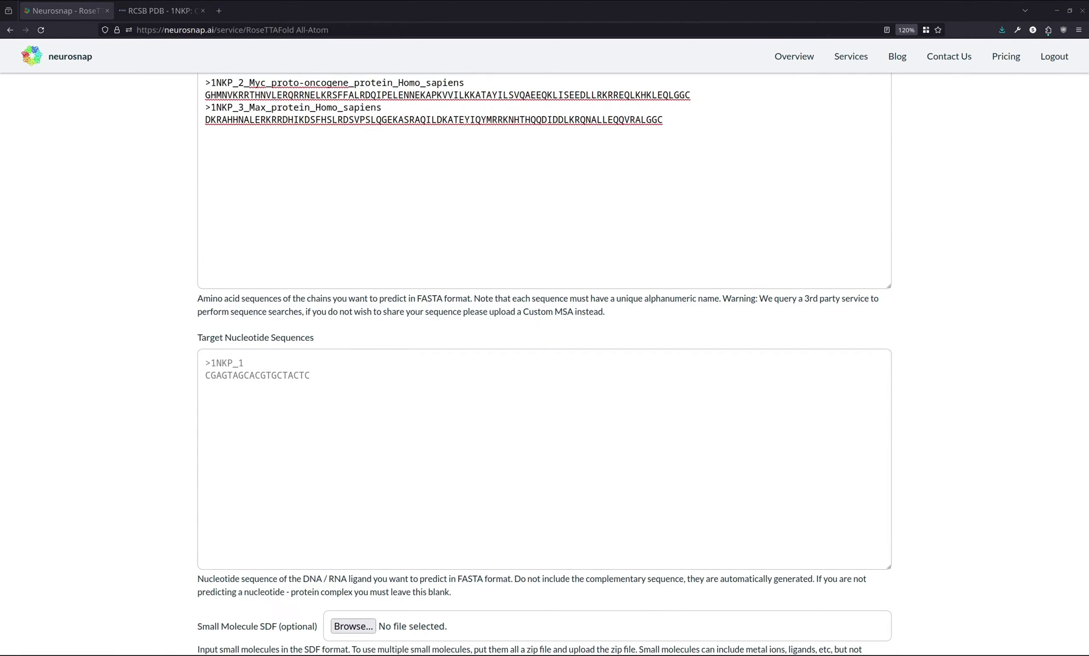
click(294, 450)
text(>1NKP_1_DNA CGAGTAGCACGTGCTACTC)
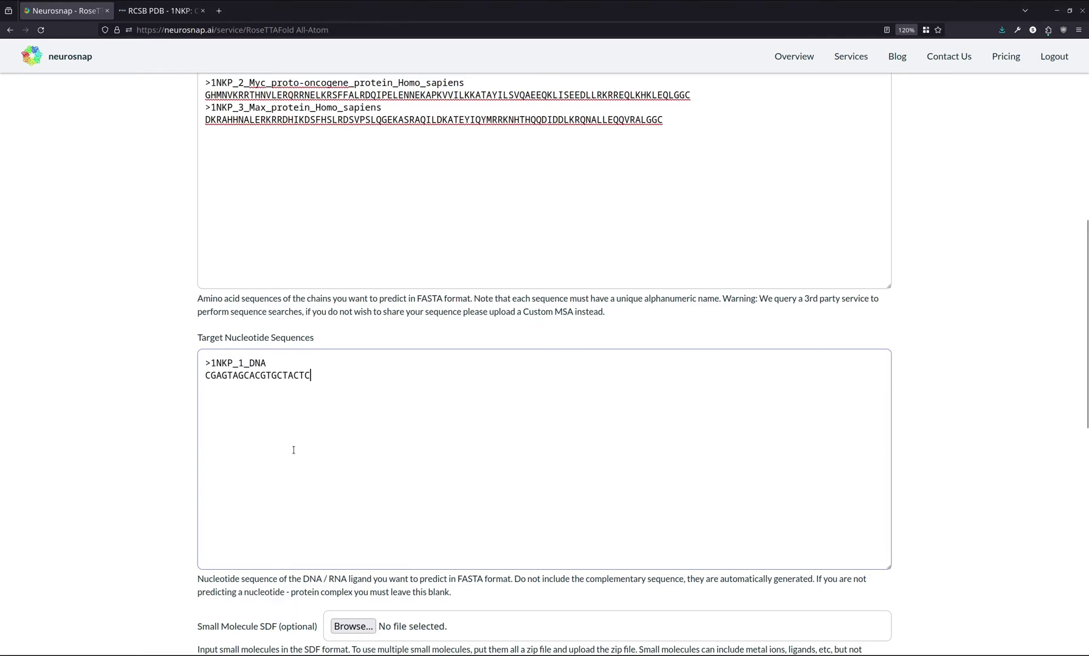
Step: Review the Myc, Max and 1NKP_1_DNA inputs, leaving SDF and custom MSA empty
scroll(143, 361, down, 5)
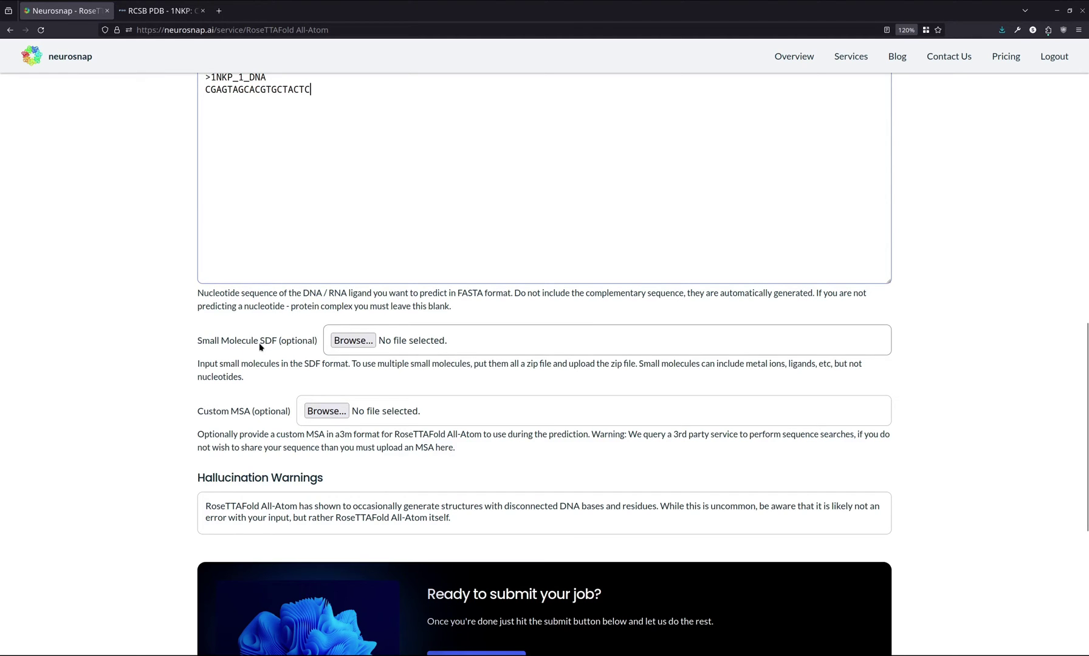
scroll(248, 343, down, 2)
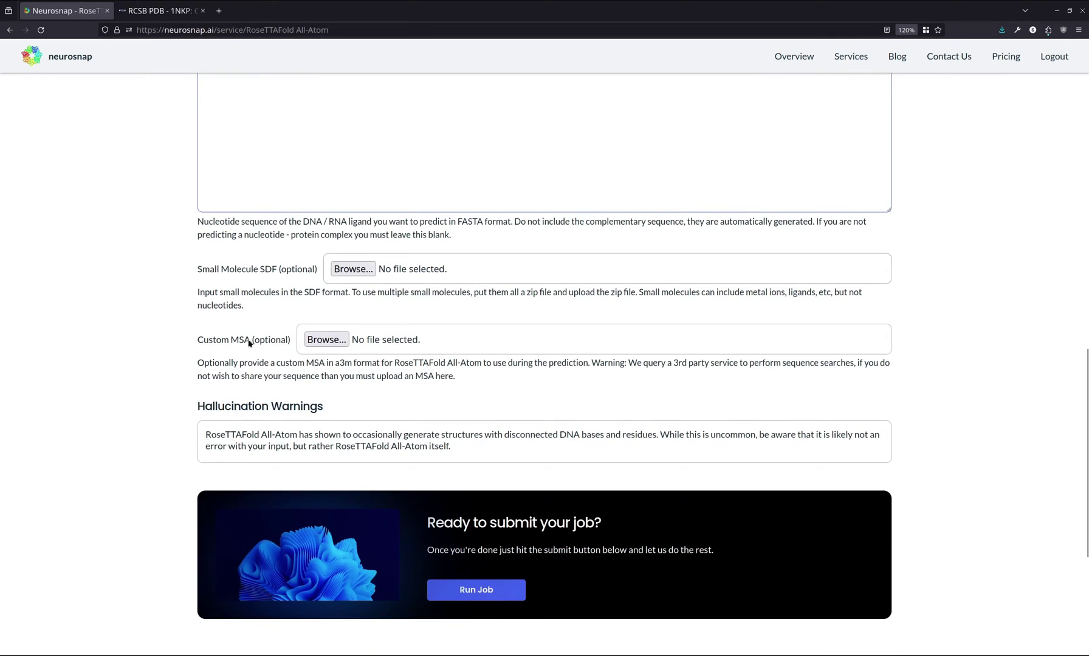
scroll(281, 363, up, 10)
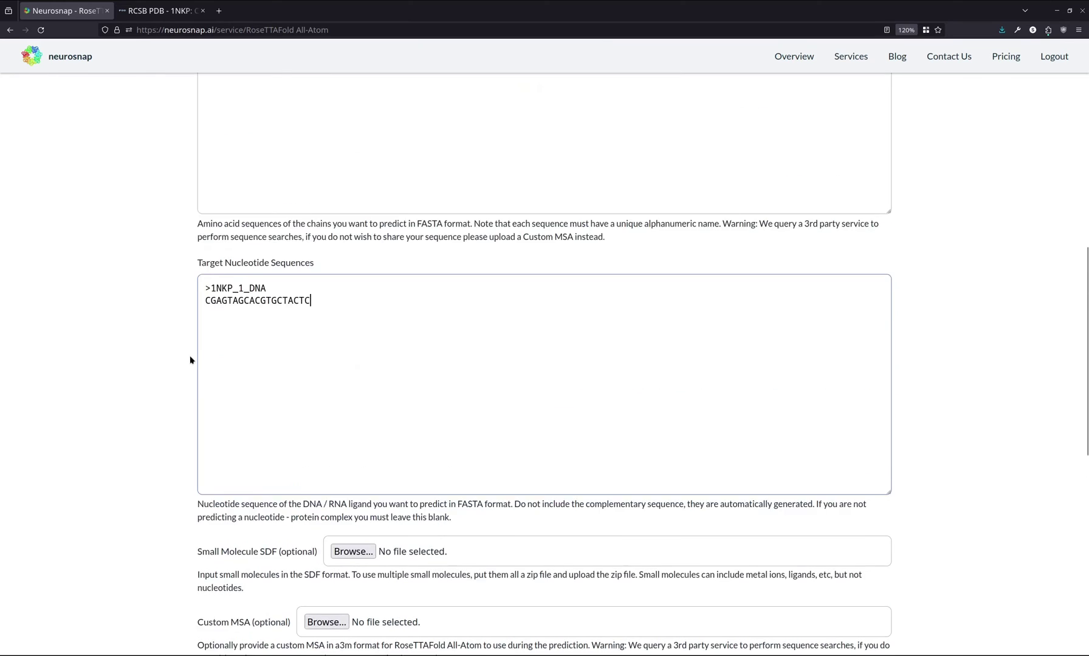
scroll(176, 349, up, 4)
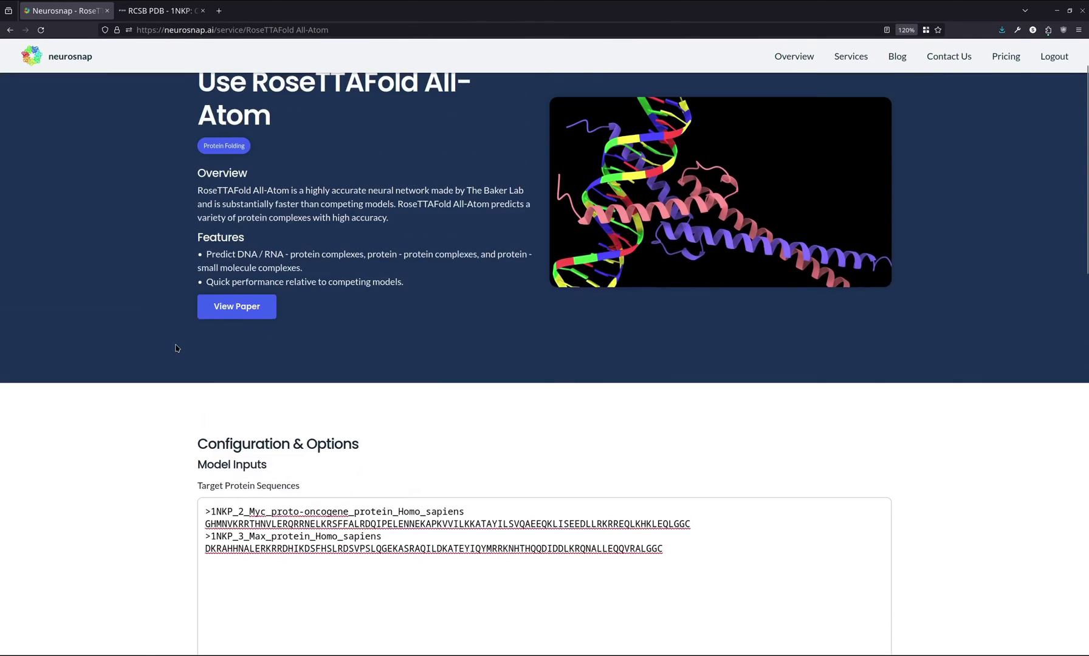
scroll(174, 347, down, 14)
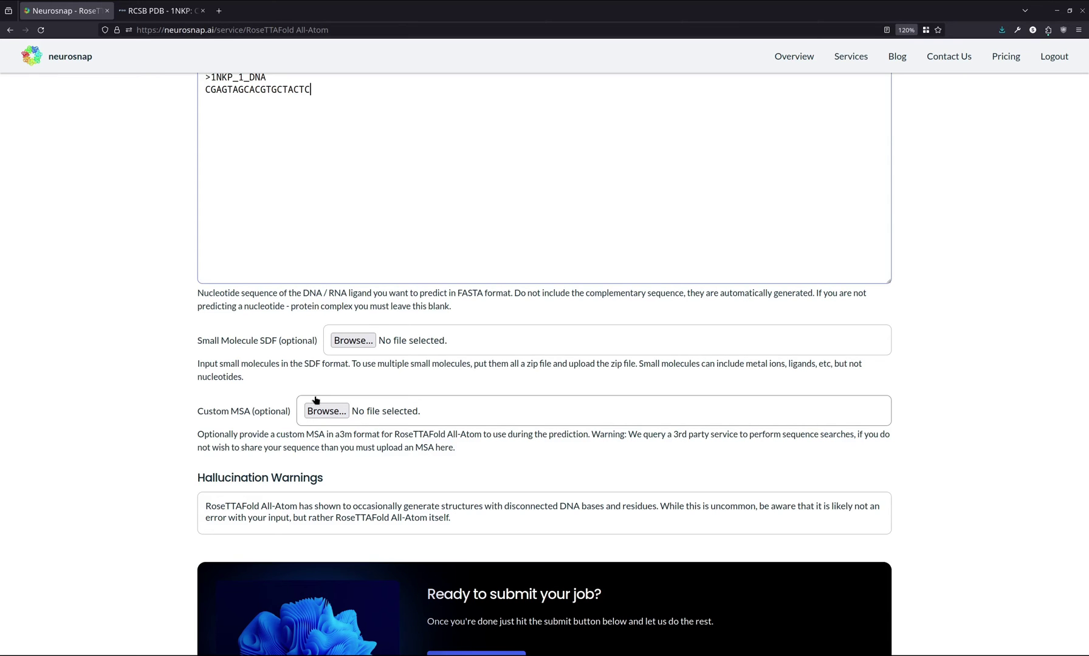
scroll(180, 376, up, 2)
scroll(180, 375, down, 2)
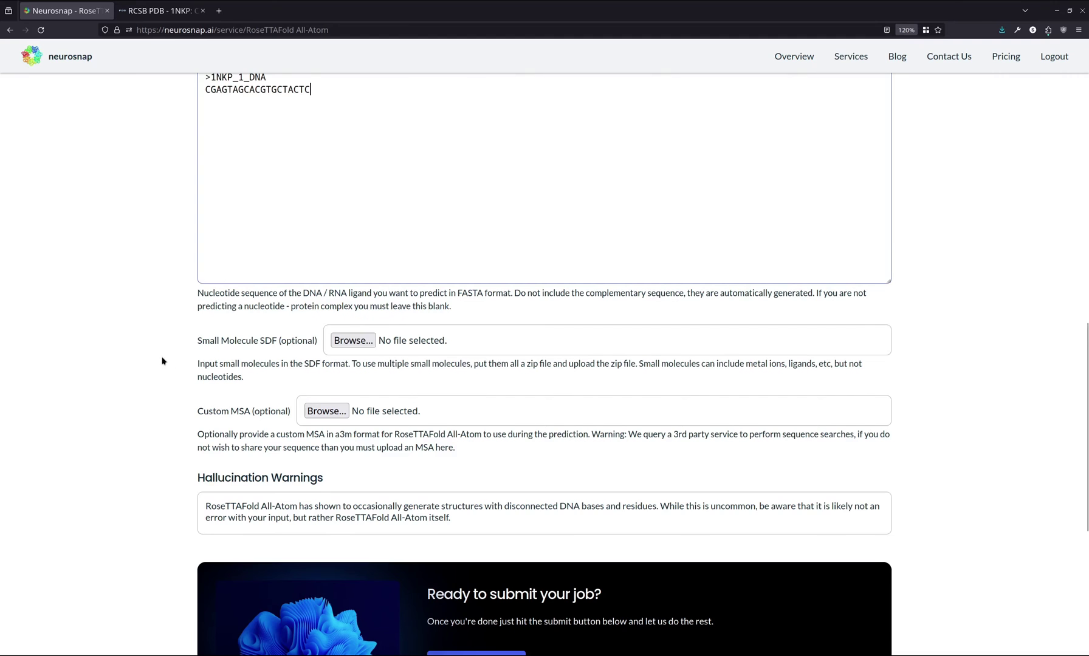
scroll(163, 360, down, 2)
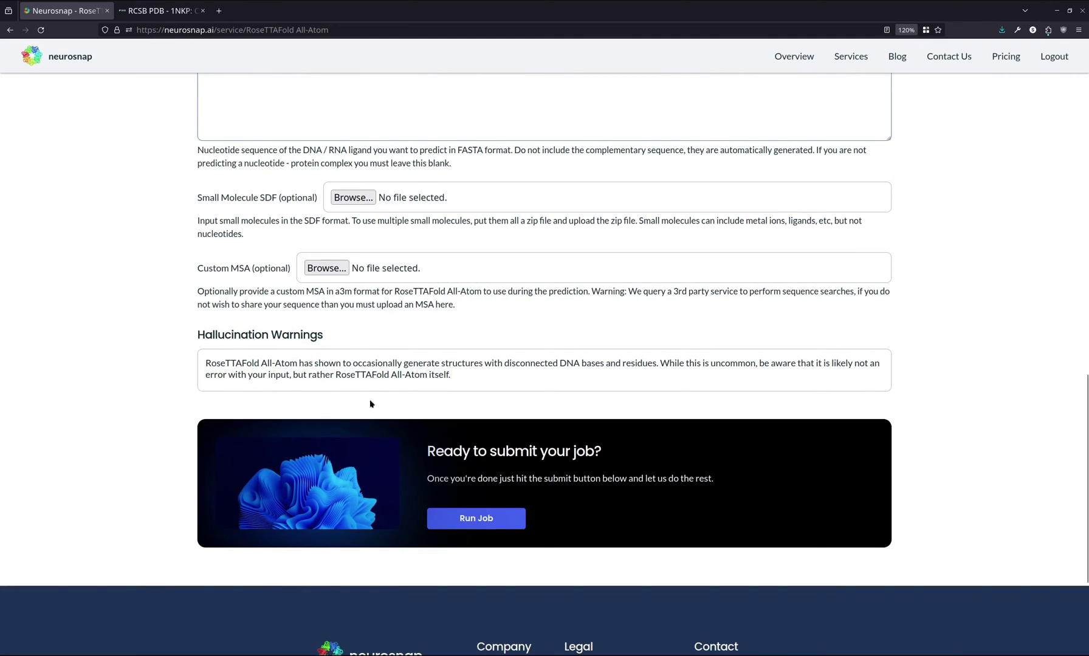
Step: Submit the Myc-Max-DNA prediction job and view 1NKP in the RCSB Mol* 3D viewer
click(501, 520)
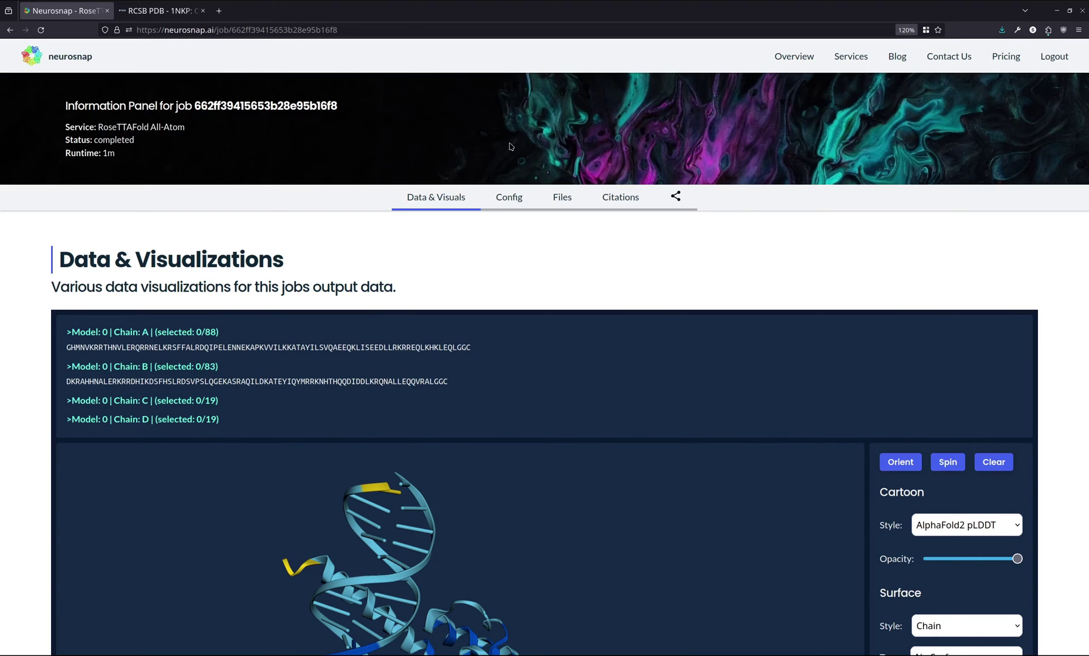
scroll(3, 259, down, 3)
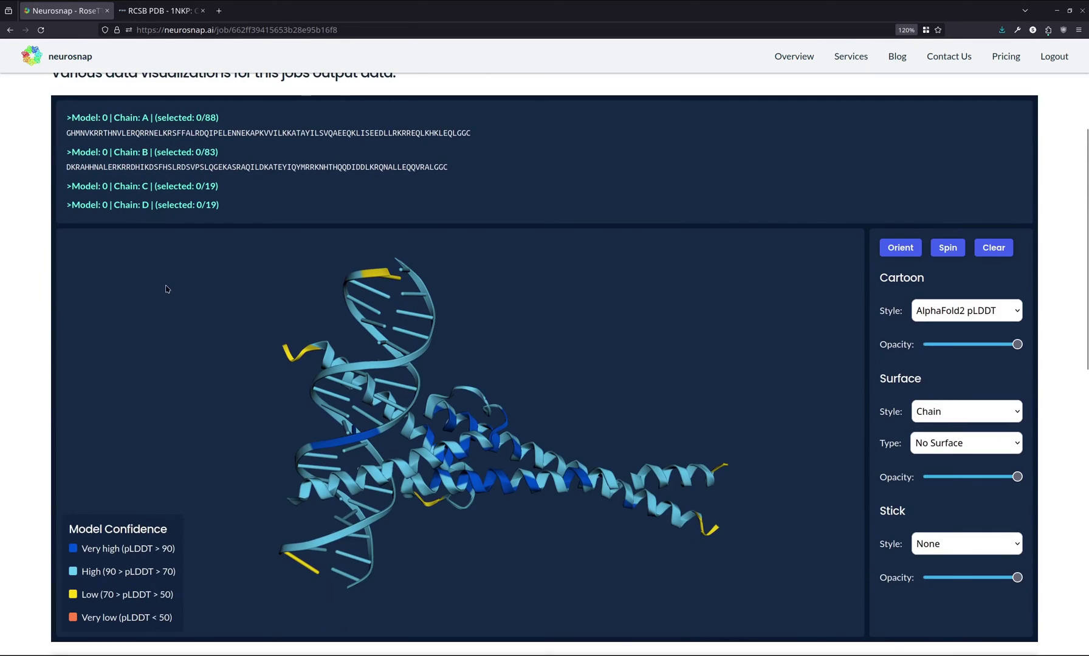
click(150, 5)
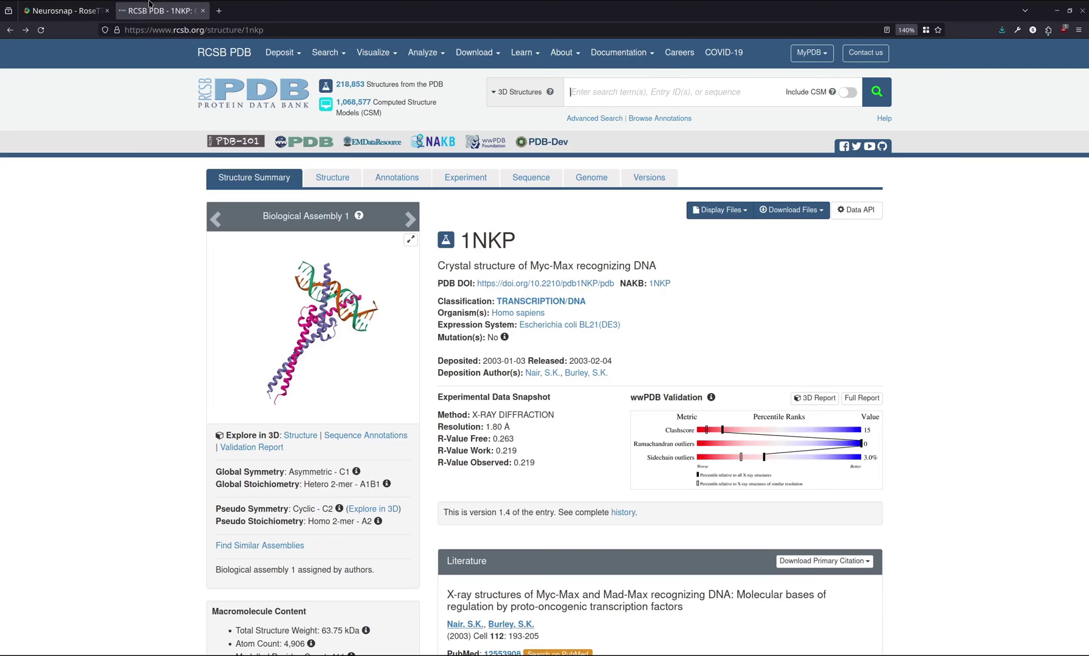
click(333, 176)
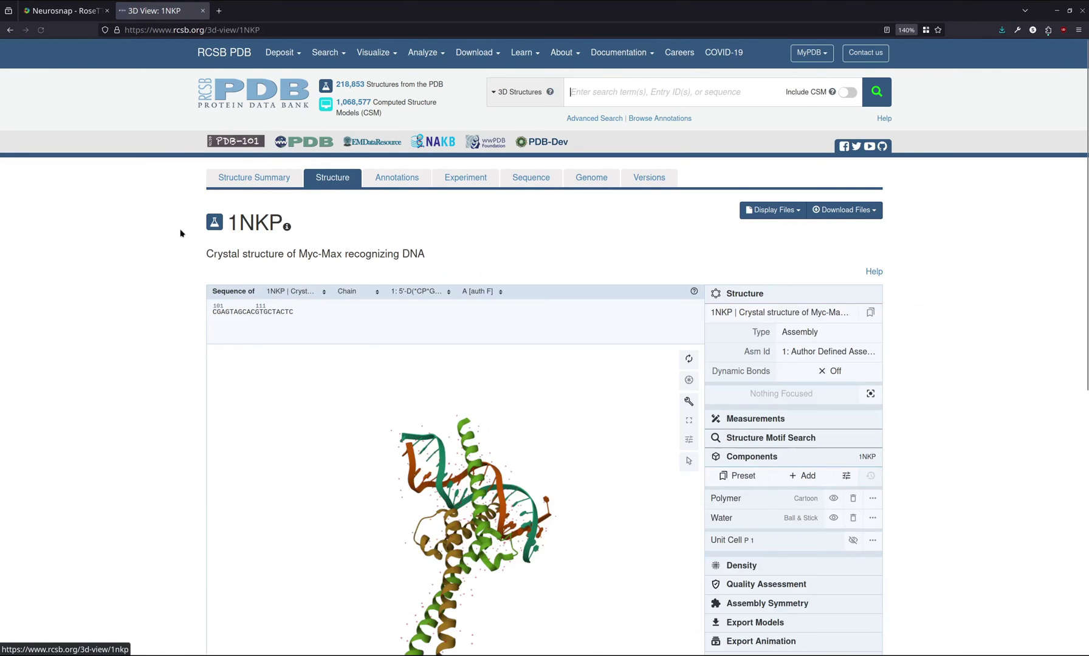
scroll(176, 233, down, 3)
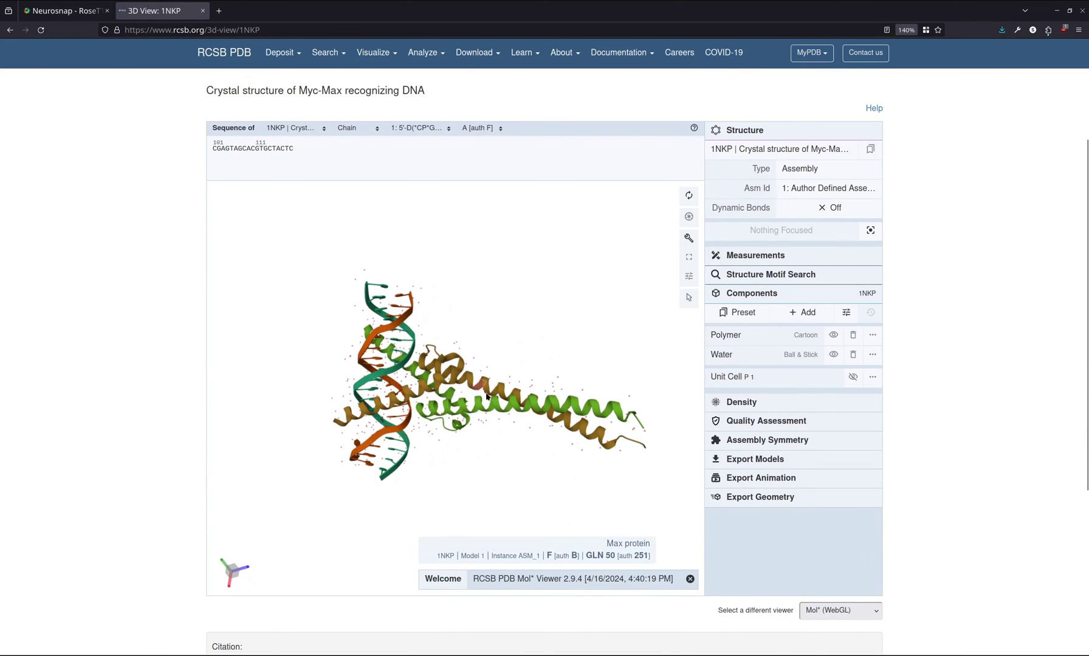
Step: Rotate the predicted Myc-Max-DNA complex, coloured by pLDDT confidence, in Neurosnap's results viewer
click(64, 11)
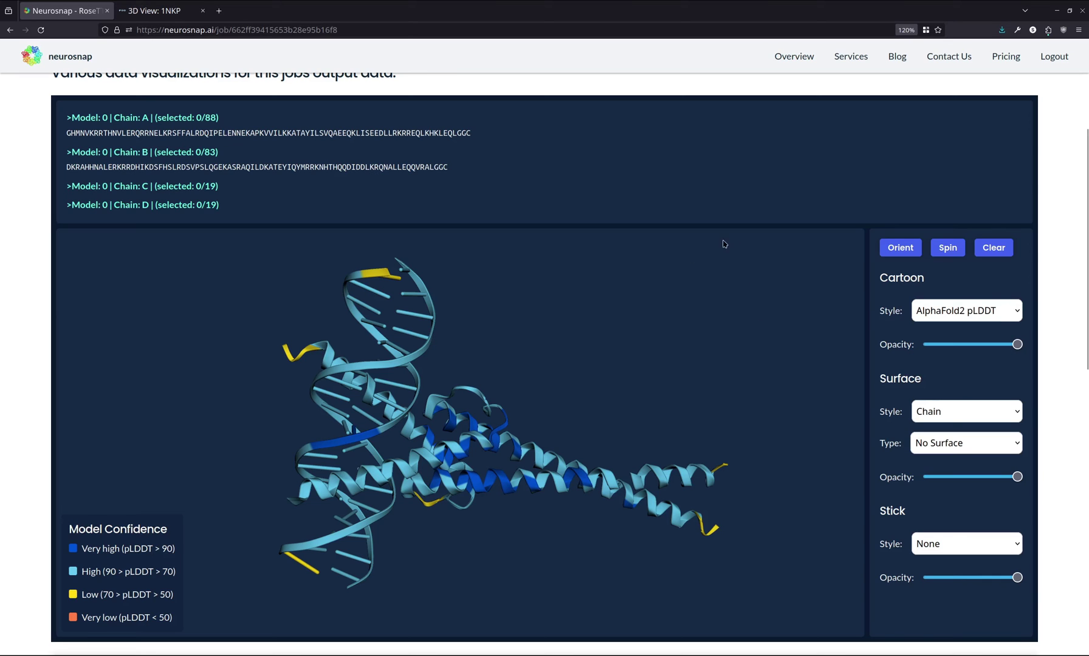
drag(466, 411, 479, 418)
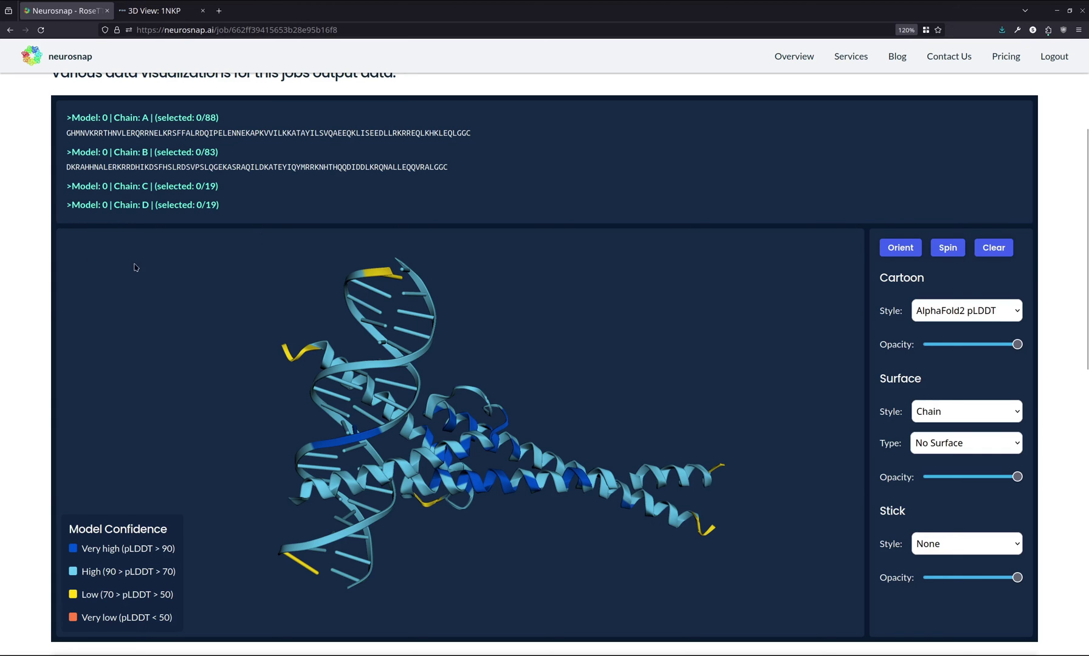
scroll(3, 285, down, 5)
scroll(2, 285, down, 3)
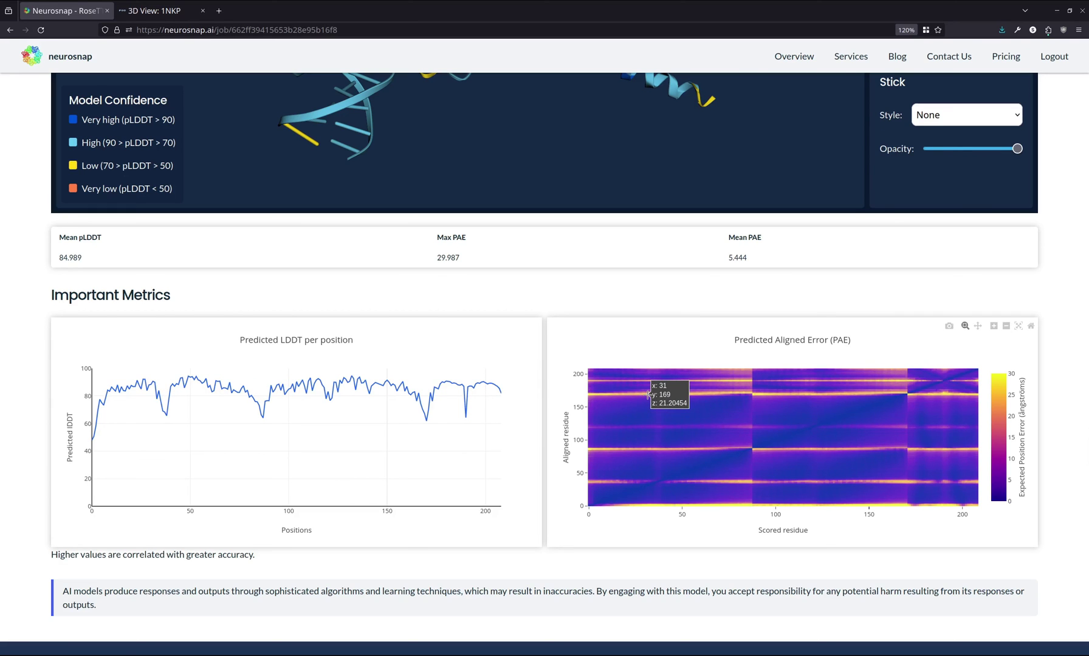
scroll(717, 365, up, 2)
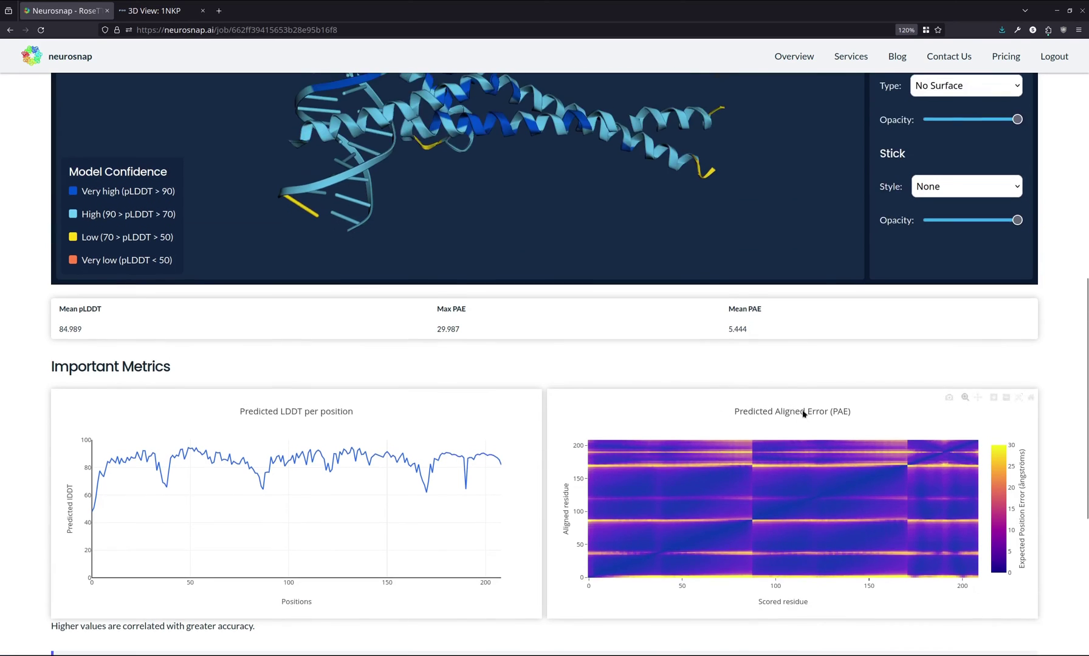
scroll(425, 437, down, 1)
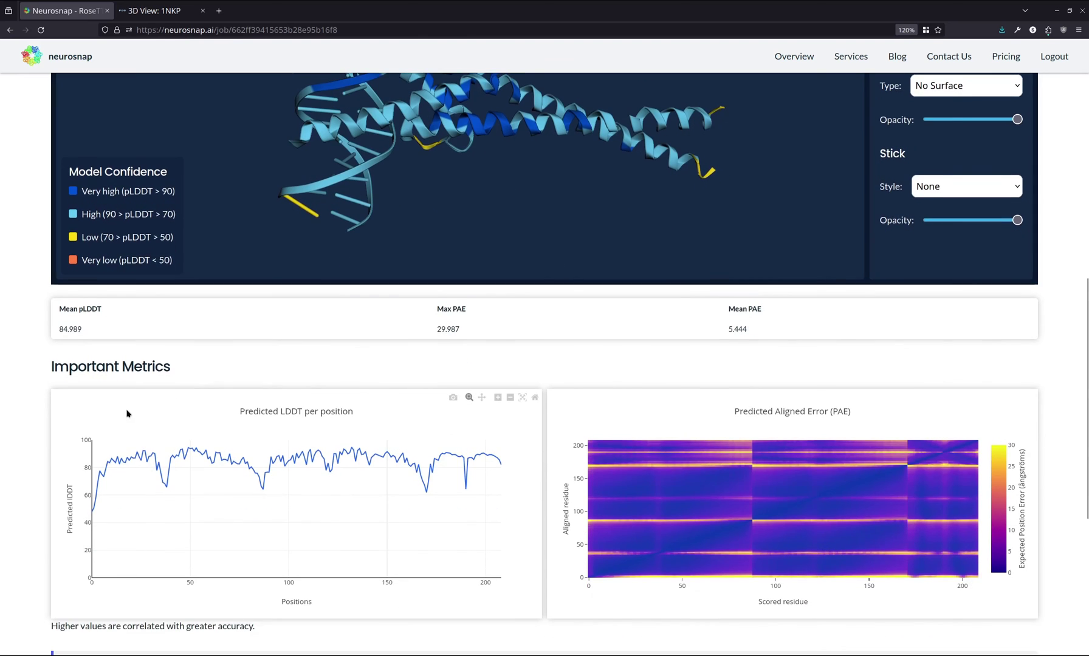
scroll(632, 462, down, 1)
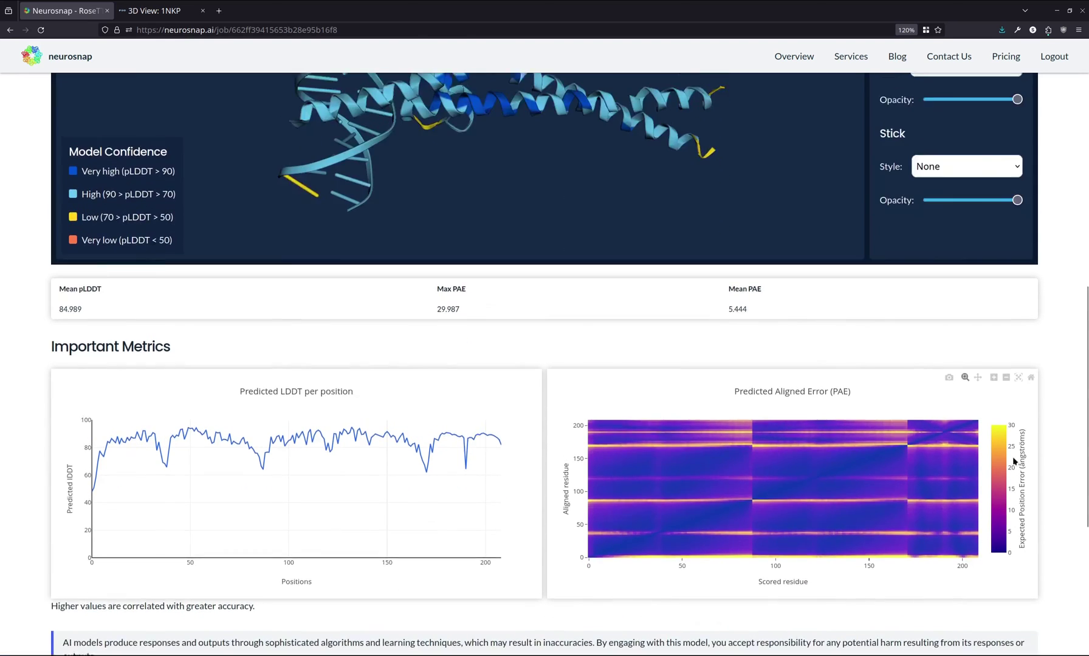
scroll(1047, 449, up, 4)
scroll(1053, 453, up, 2)
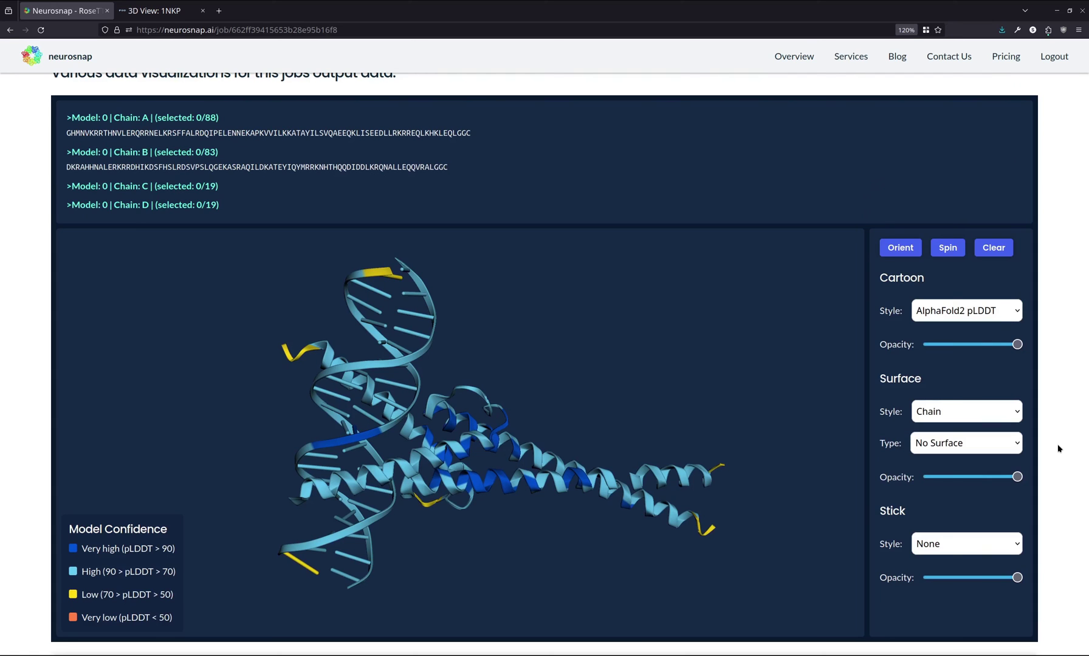
scroll(1066, 365, up, 3)
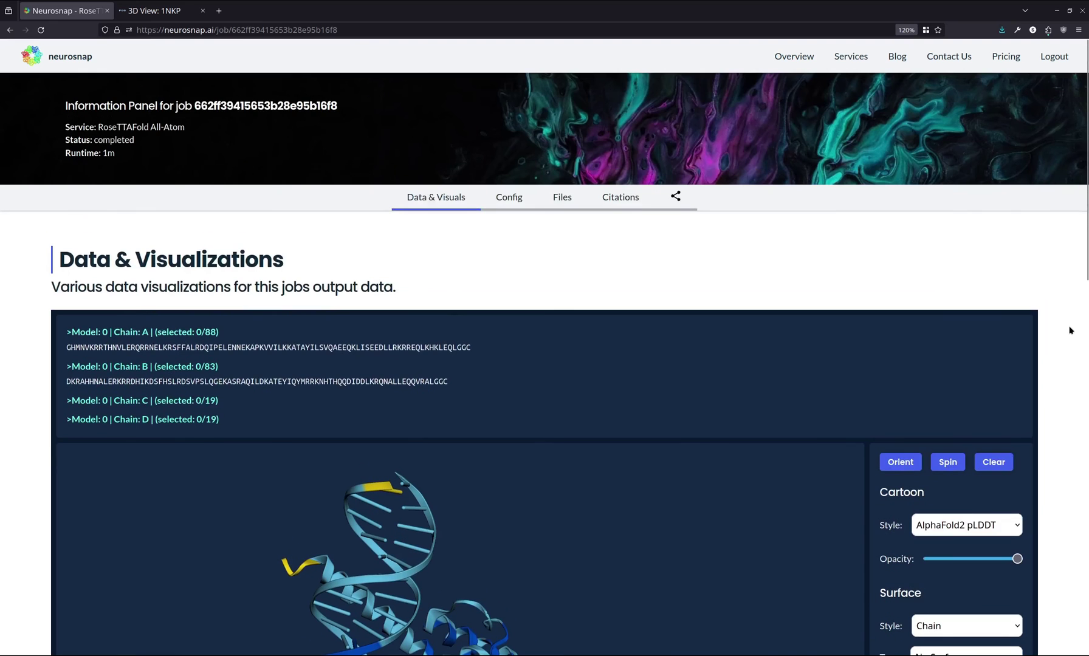